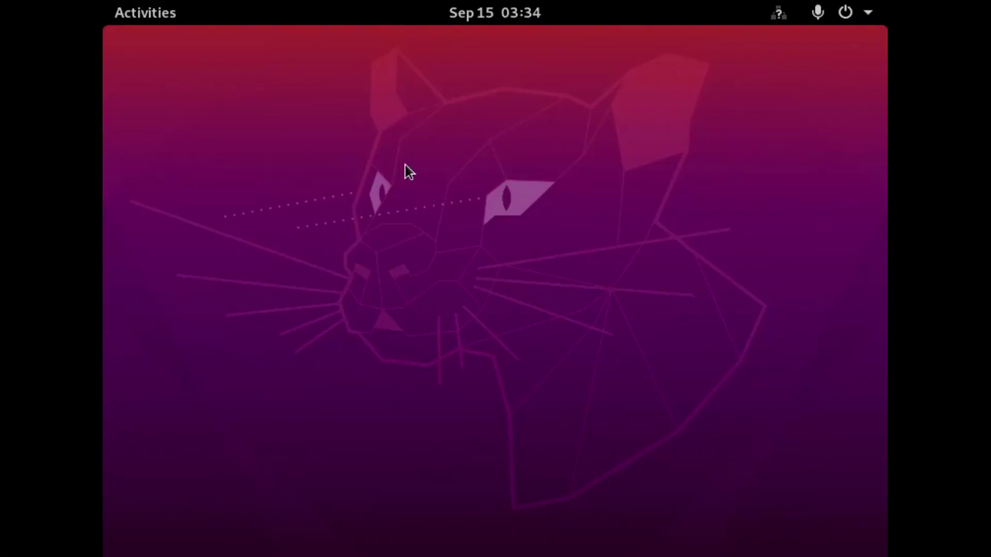
Bring up the GNOME Activities overview to reach Firefox in the dock
{"action": "key", "text": "super"}
Download the XAMPP 8.0.28 64-bit Linux installer from the apachefriends.org download page
{"action": "left_click", "coordinate": [138, 154]}
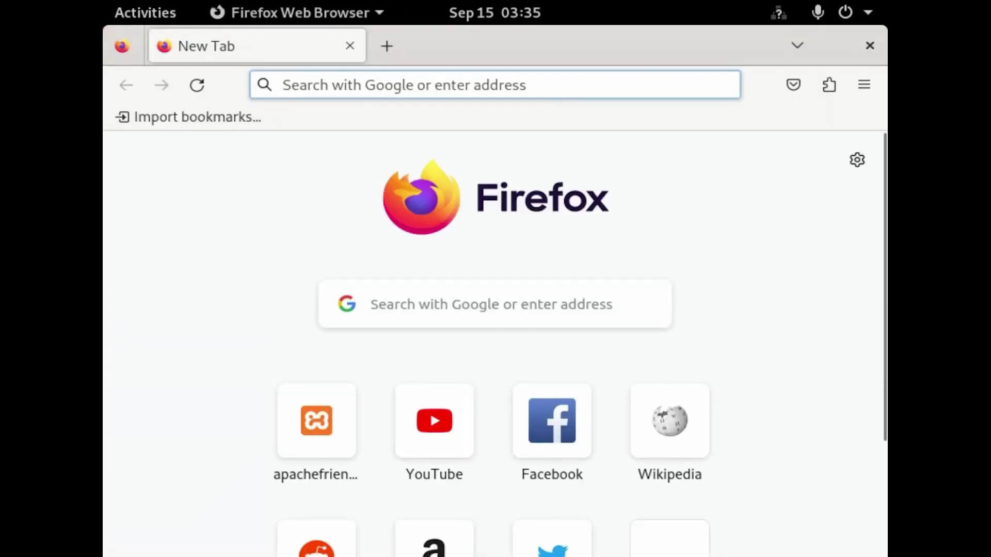
{"action": "left_click", "coordinate": [403, 96]}
{"action": "key", "text": "Down"}
{"action": "key", "text": "Return"}
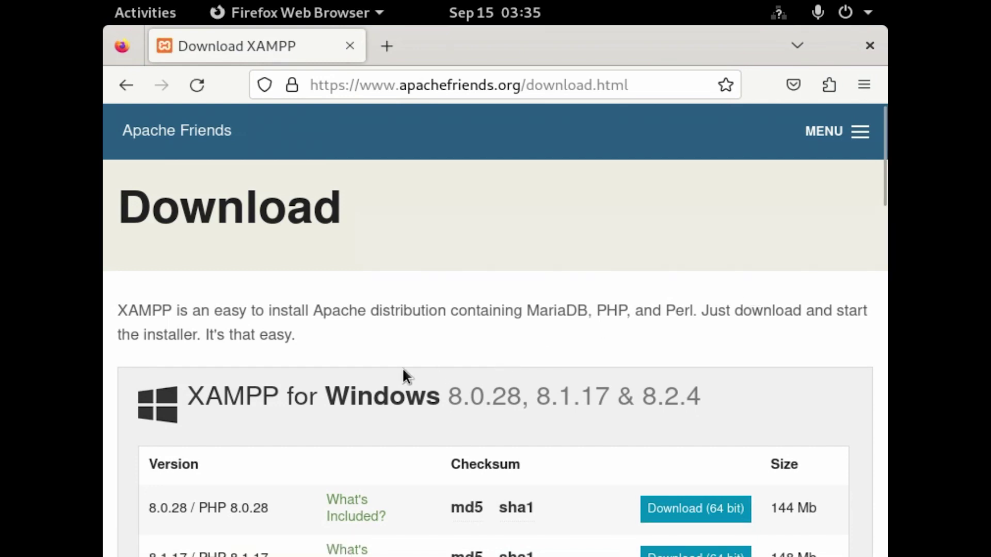
{"action": "scroll", "coordinate": [403, 369], "scroll_direction": "down", "scroll_amount": 5}
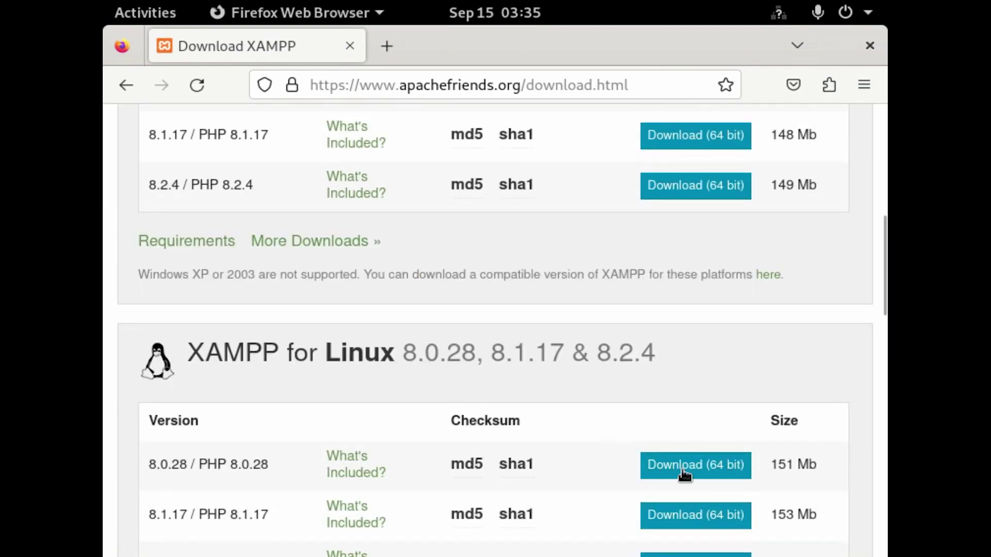
{"action": "left_click", "coordinate": [684, 468]}
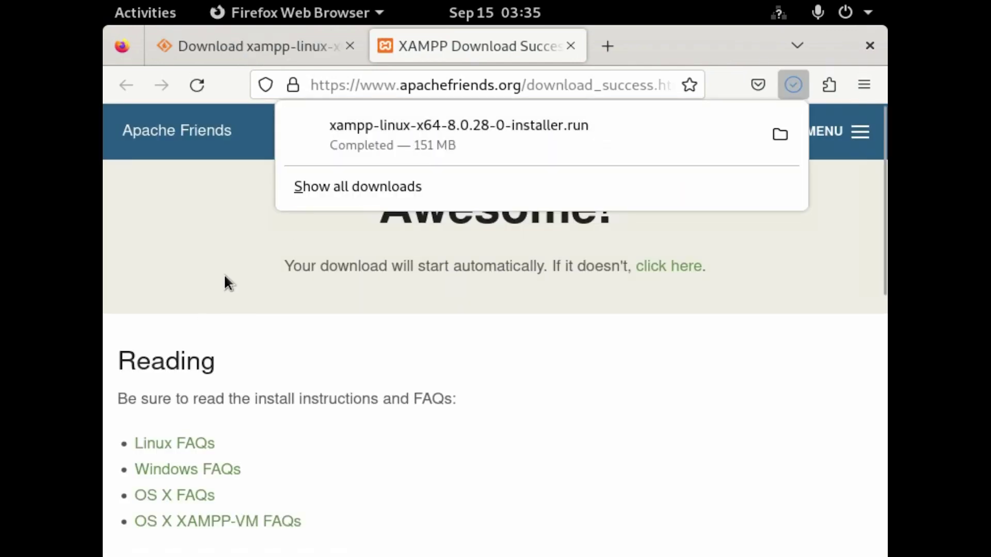
Show the downloaded XAMPP installer in its Downloads folder
{"action": "left_click", "coordinate": [315, 190]}
{"action": "right_click", "coordinate": [444, 123]}
{"action": "left_click", "coordinate": [490, 164]}
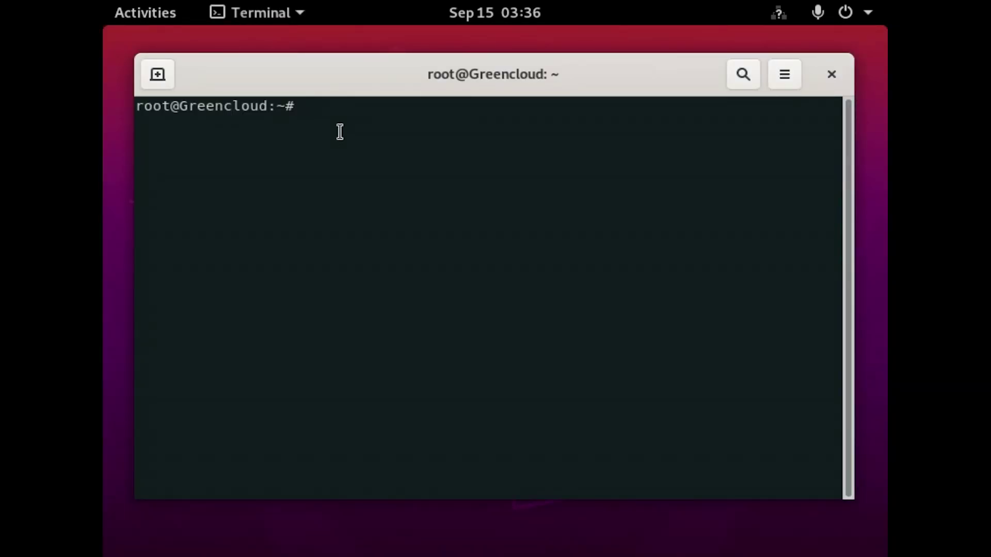
{"action": "type", "text": "cd Downloads"}
In Downloads, run chmod 755 on the copied XAMPP installer file name
{"action": "key", "text": "Return"}
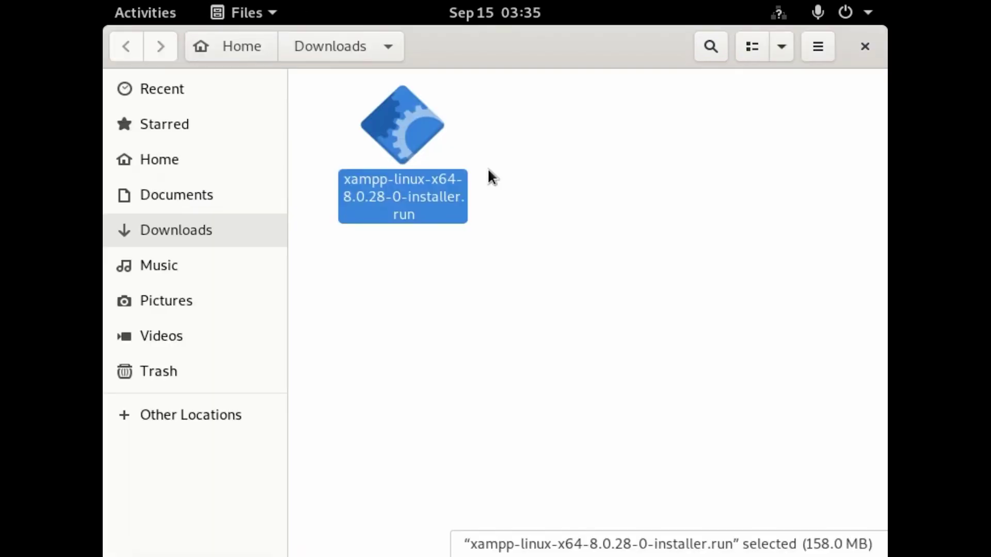
{"action": "right_click", "coordinate": [423, 189]}
{"action": "left_click", "coordinate": [465, 381]}
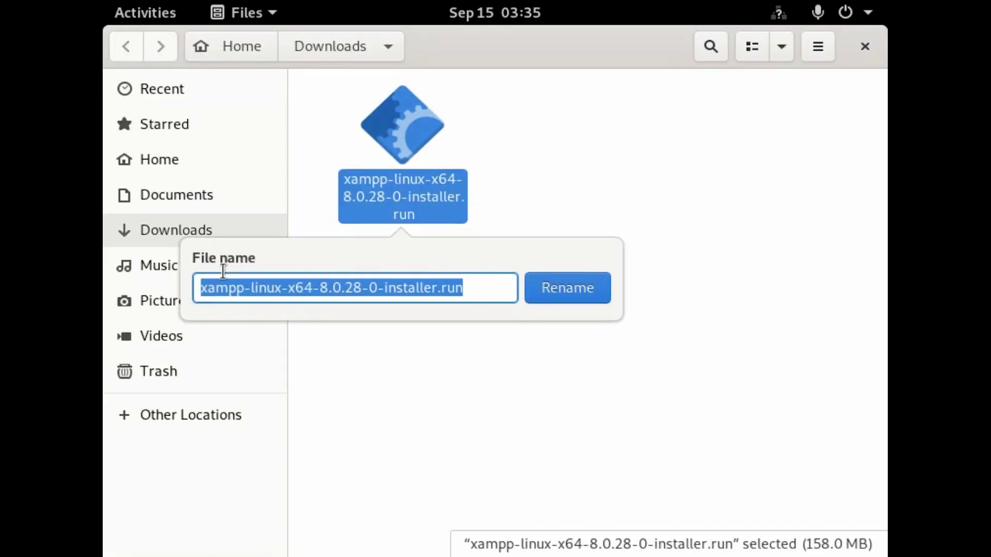
{"action": "right_click", "coordinate": [248, 292]}
{"action": "left_click", "coordinate": [290, 330]}
{"action": "type", "text": "755"}
{"action": "right_click", "coordinate": [490, 119]}
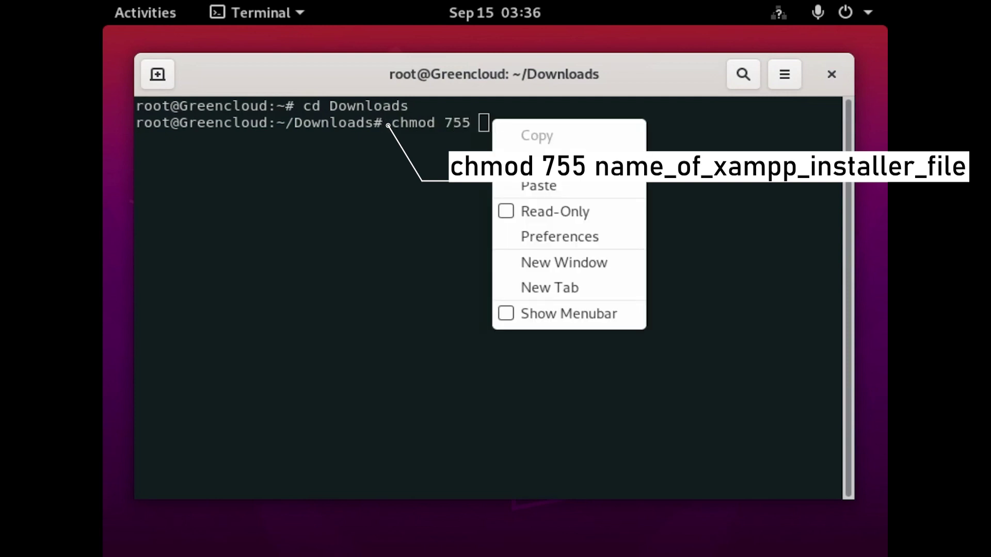
{"action": "left_click", "coordinate": [536, 184]}
{"action": "key", "text": "Return"}
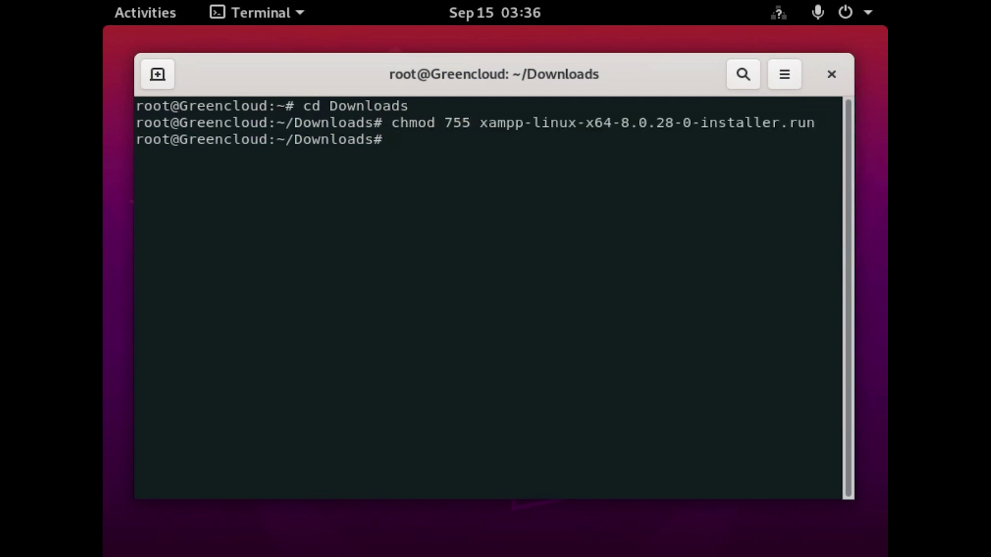
{"action": "type", "text": "."}
{"action": "type", "text": "/"}
Run the installer with ./ followed by its pasted file name
{"action": "right_click", "coordinate": [436, 141]}
{"action": "left_click", "coordinate": [480, 205]}
{"action": "key", "text": "Return"}
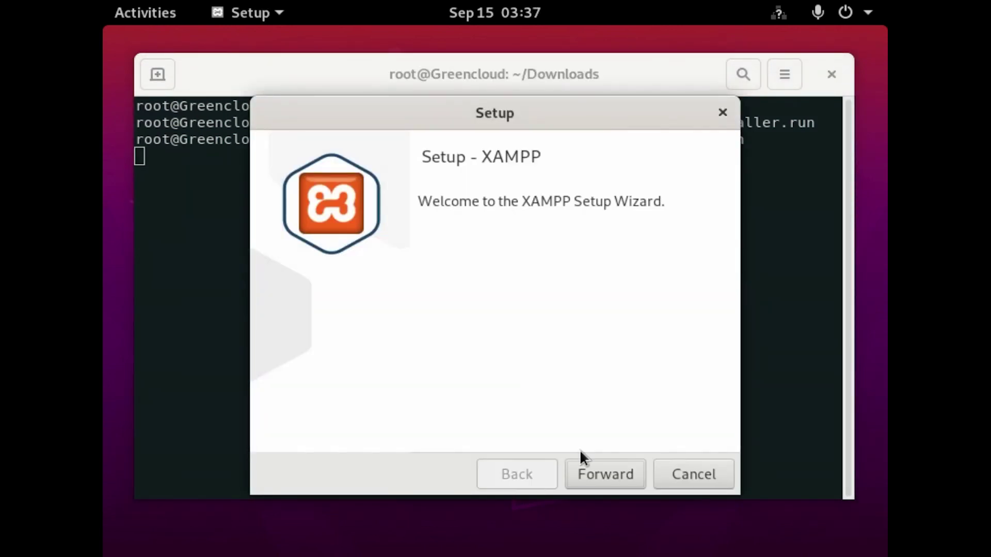
Accept the default components and the /opt/lampp location, install, and finish with Launch XAMPP
{"action": "left_click", "coordinate": [603, 475]}
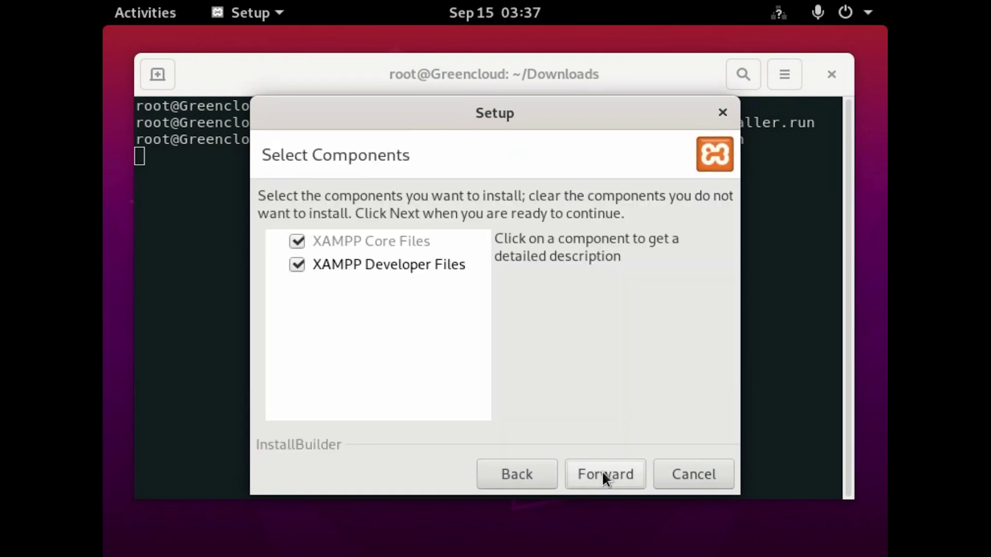
{"action": "left_click", "coordinate": [603, 473]}
{"action": "left_click", "coordinate": [603, 472]}
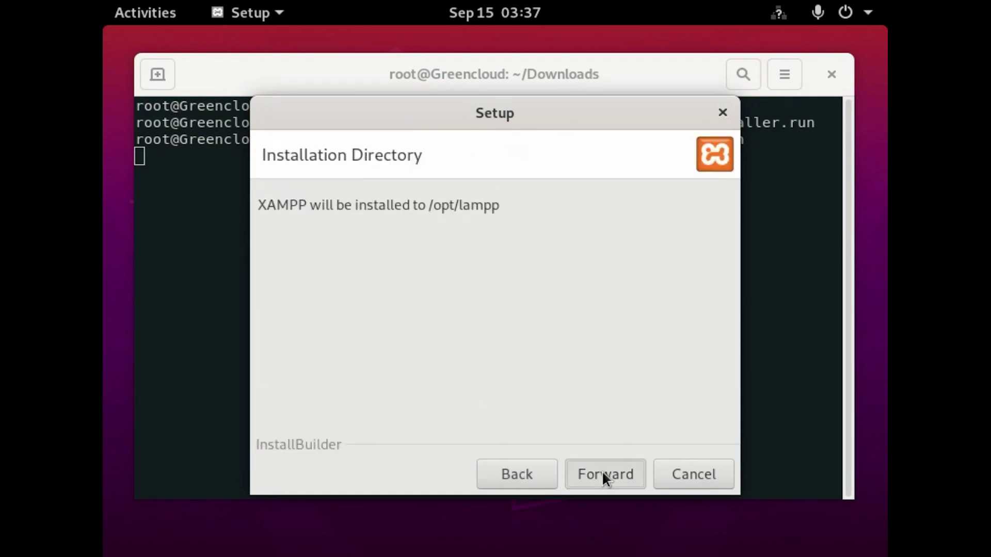
{"action": "left_click", "coordinate": [603, 475]}
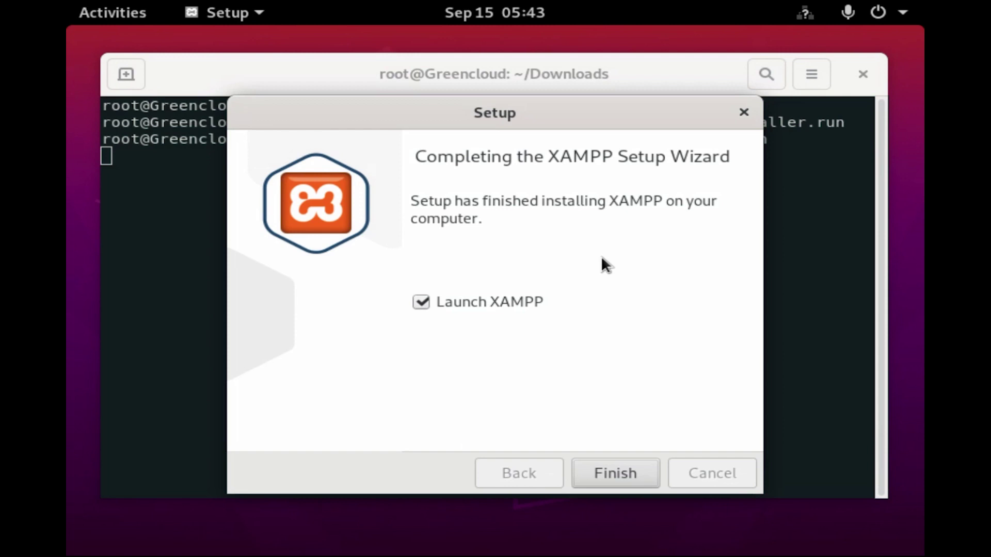
{"action": "left_click", "coordinate": [620, 486]}
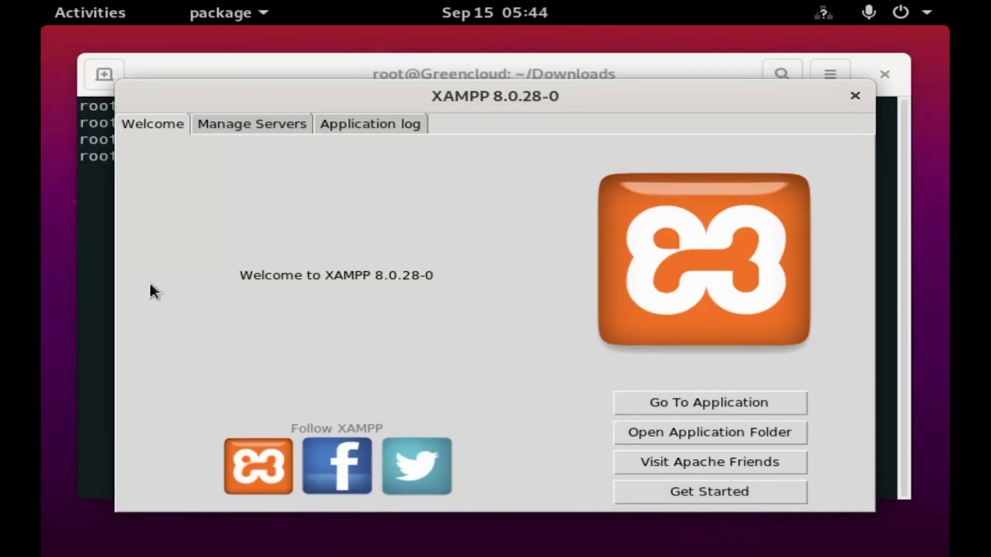
Start Apache, MySQL and ProFTPD with Start All under Manage Servers, then launch Firefox
{"action": "left_click", "coordinate": [269, 132]}
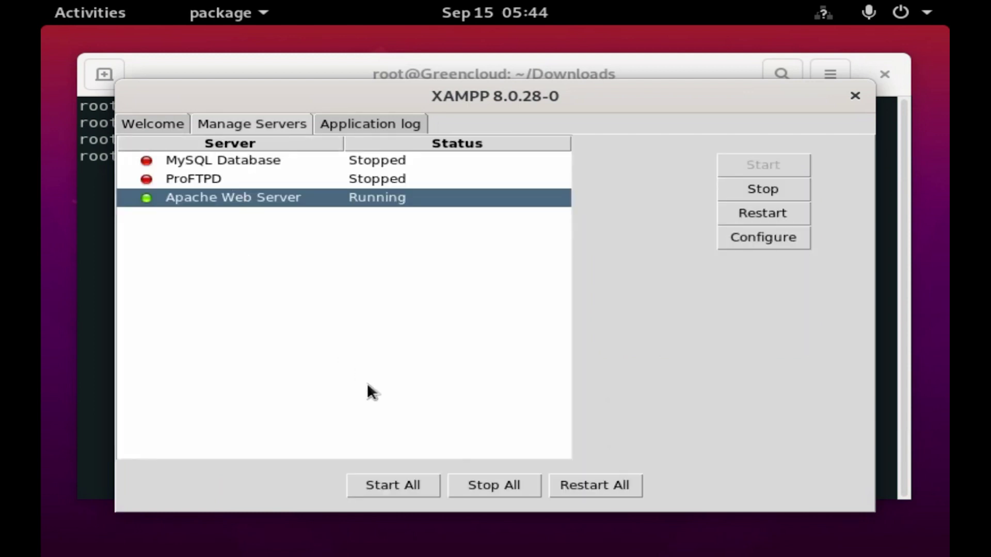
{"action": "left_click", "coordinate": [422, 489]}
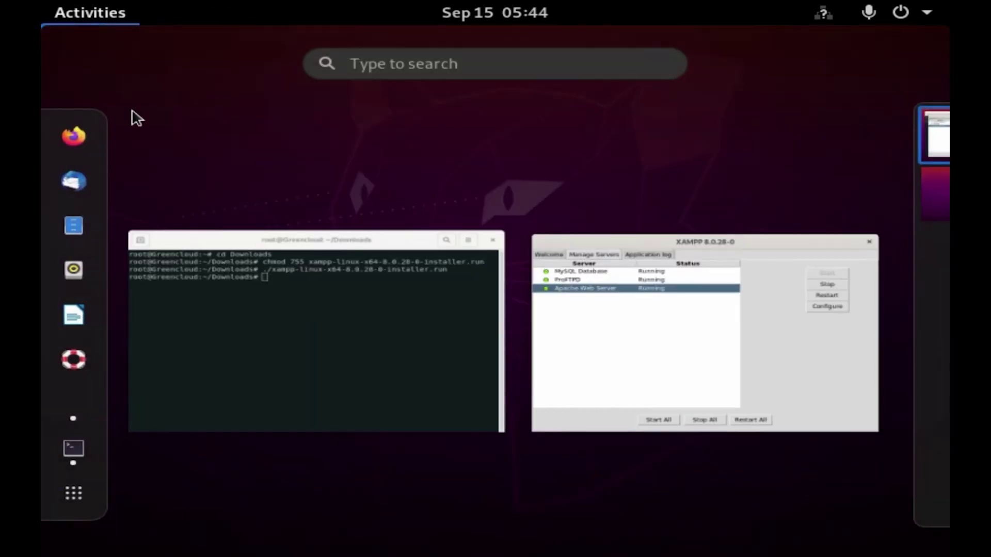
{"action": "left_click", "coordinate": [85, 138]}
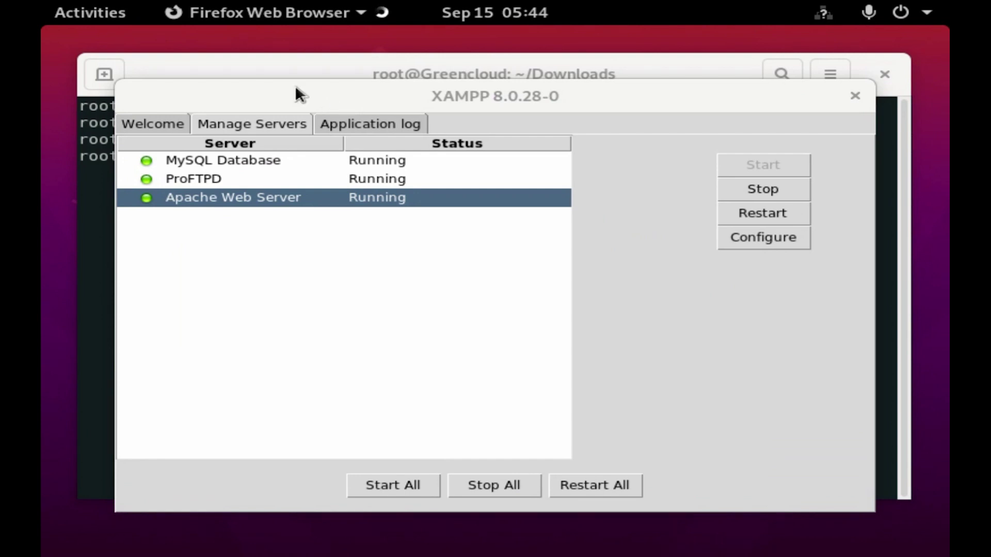
{"action": "type", "text": "http://localhost/dashboard"}
{"action": "key", "text": "Return"}
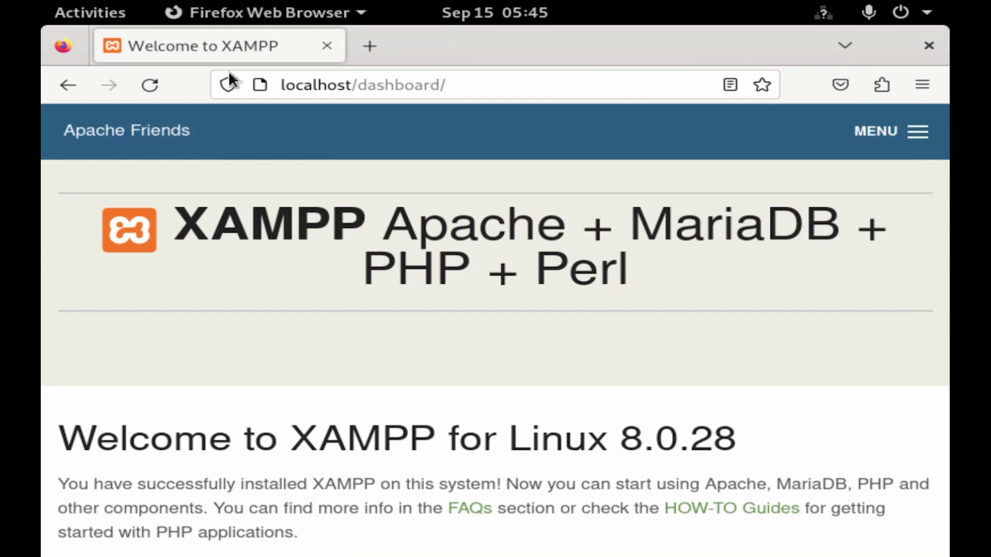
{"action": "left_click", "coordinate": [477, 93]}
{"action": "type", "text": "http://localhost/phpmyadmin"}
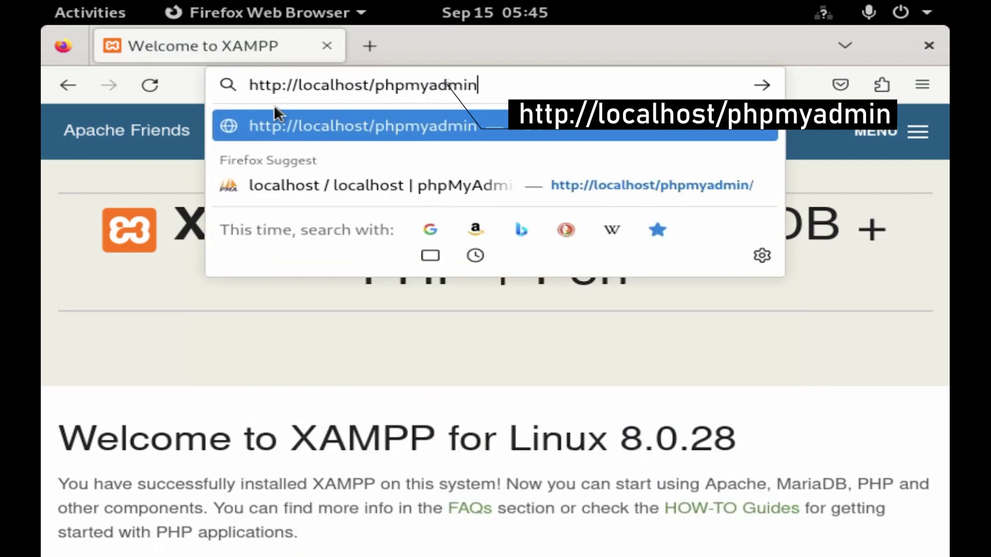
{"action": "key", "text": "Return"}
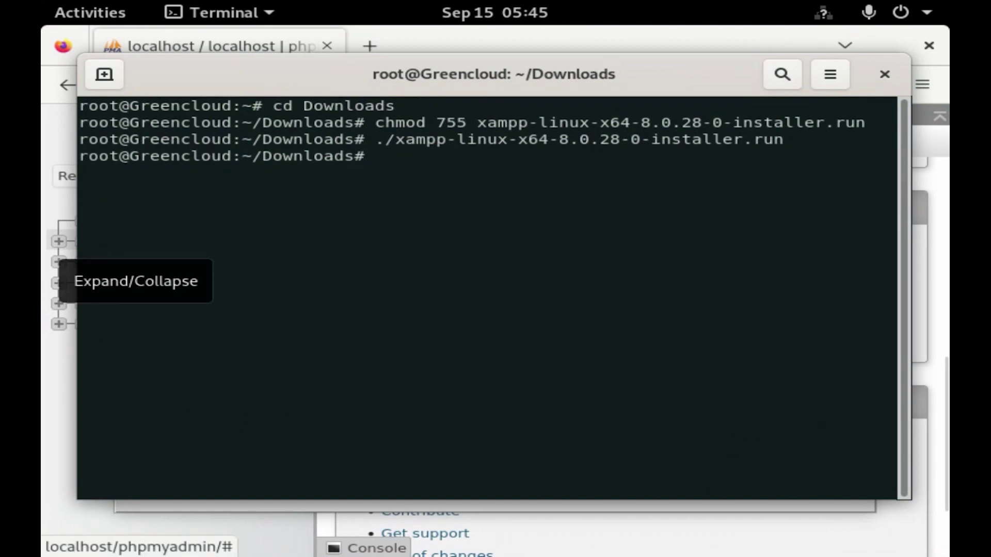
{"action": "type", "text": "/opt/lampp/lampp security"}
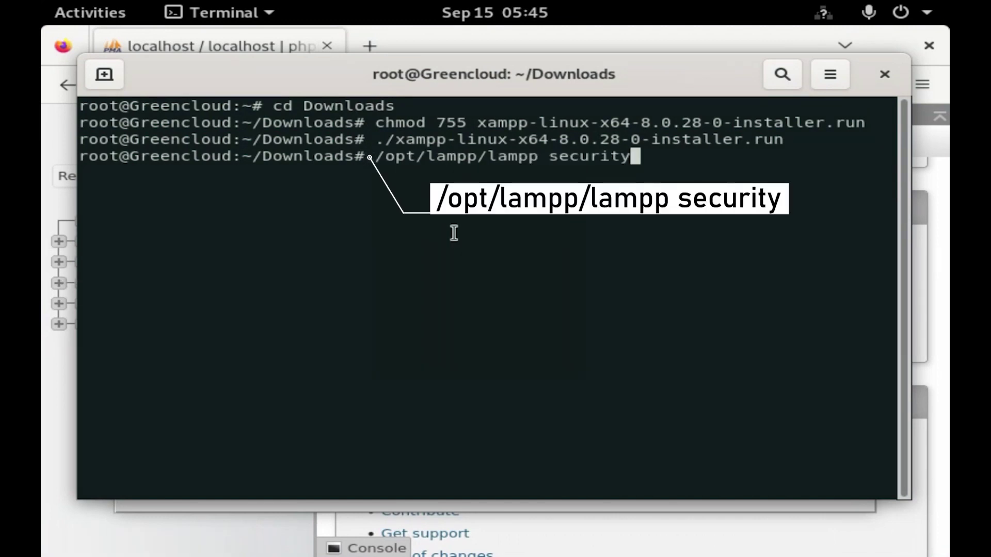
Run lampp security, disable MySQL network access, set the FTP password twice, then run lampp start
{"action": "key", "text": "Return"}
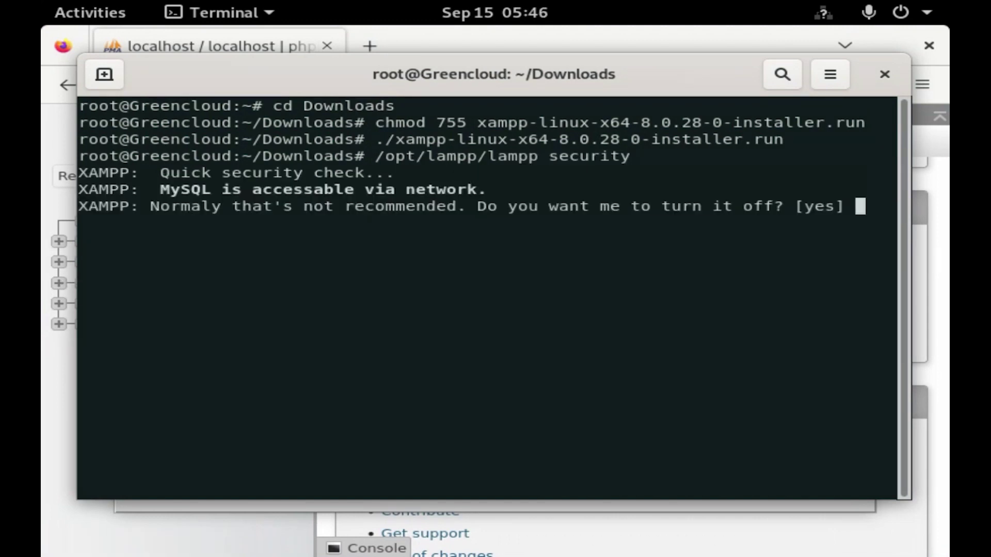
{"action": "type", "text": "y"}
{"action": "key", "text": "Return"}
{"action": "type", "text": "y"}
{"action": "key", "text": "Return"}
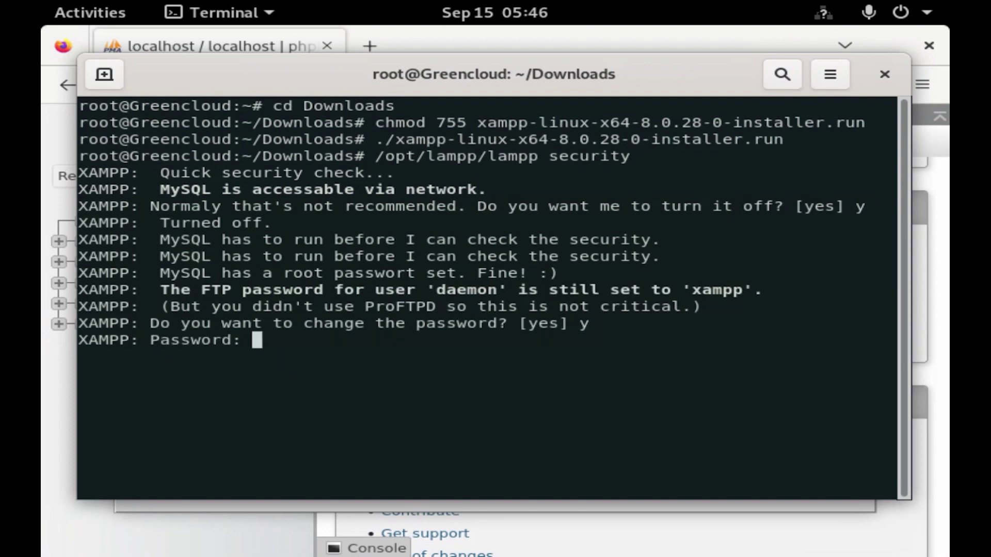
{"action": "key", "text": "Return"}
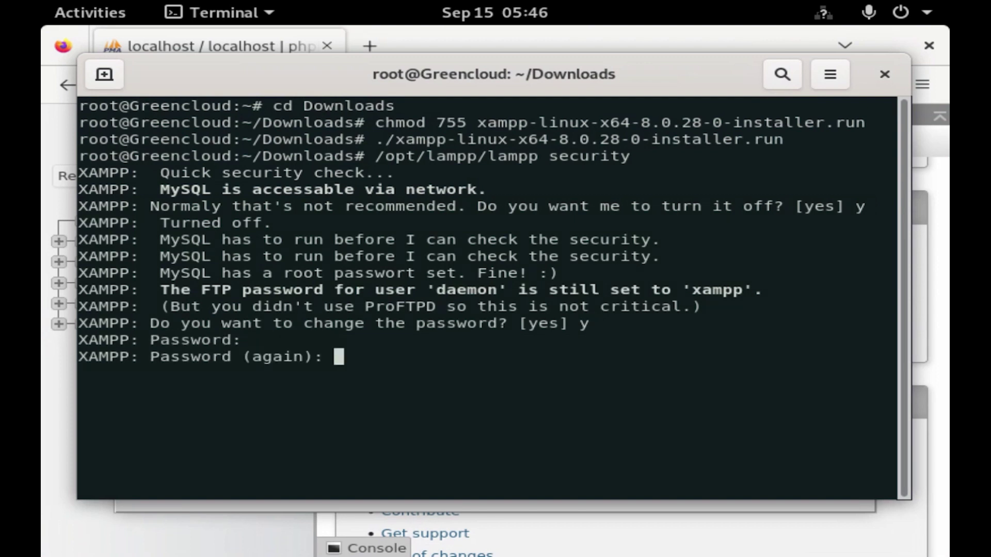
{"action": "key", "text": "Return"}
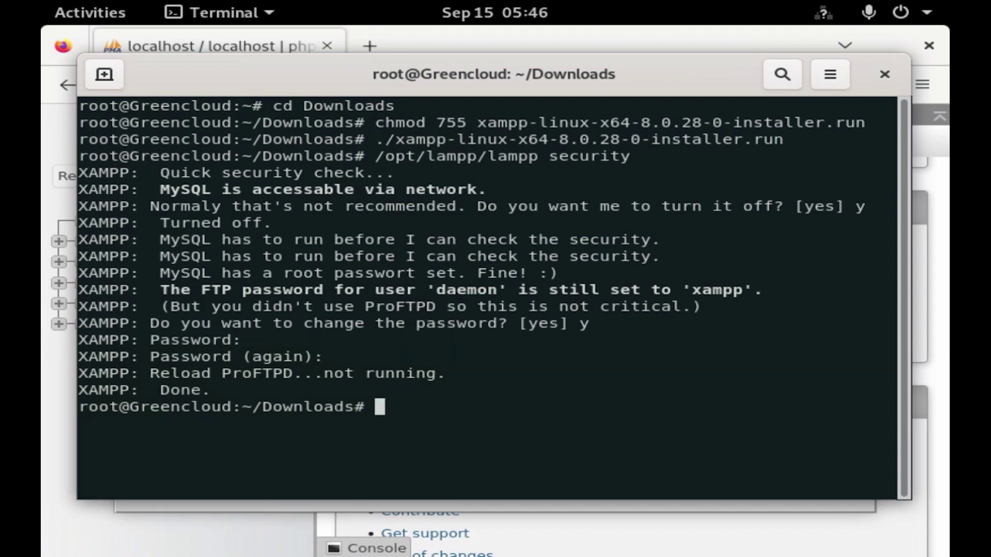
{"action": "type", "text": "/opt/lampp/lampp start"}
{"action": "key", "text": "Return"}
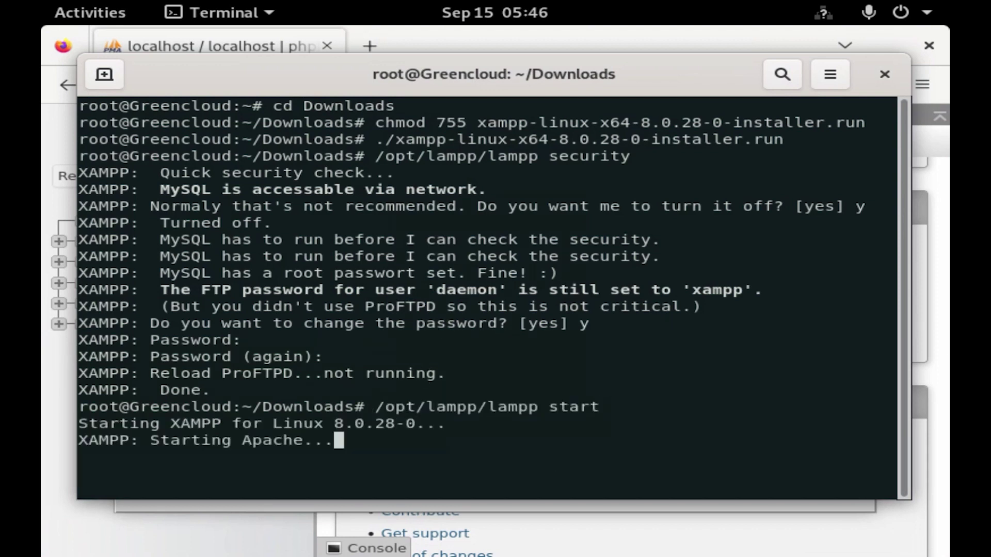